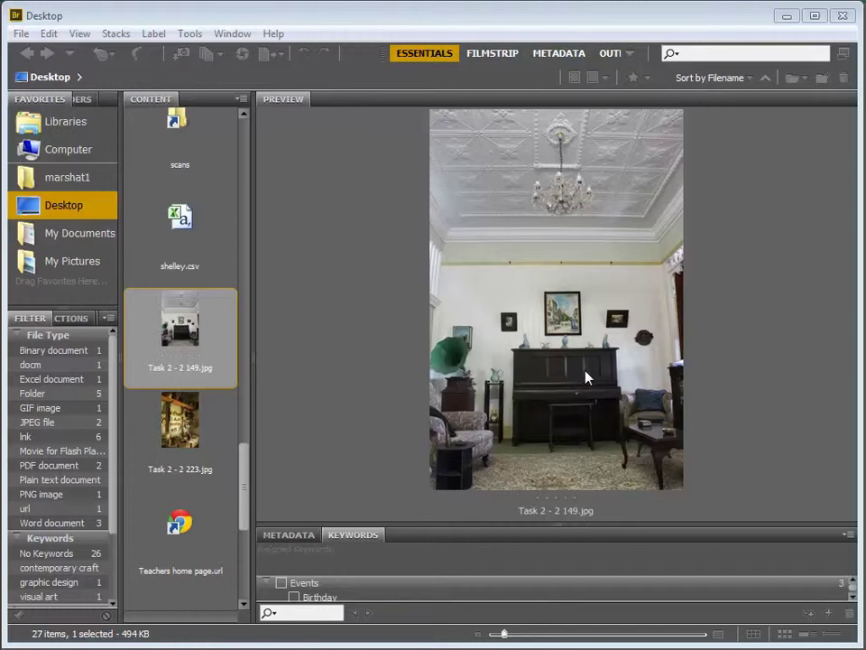
Bring up the 200% loupe on the preview photo and position it over the piano
{"action": "left_click", "coordinate": [587, 370]}
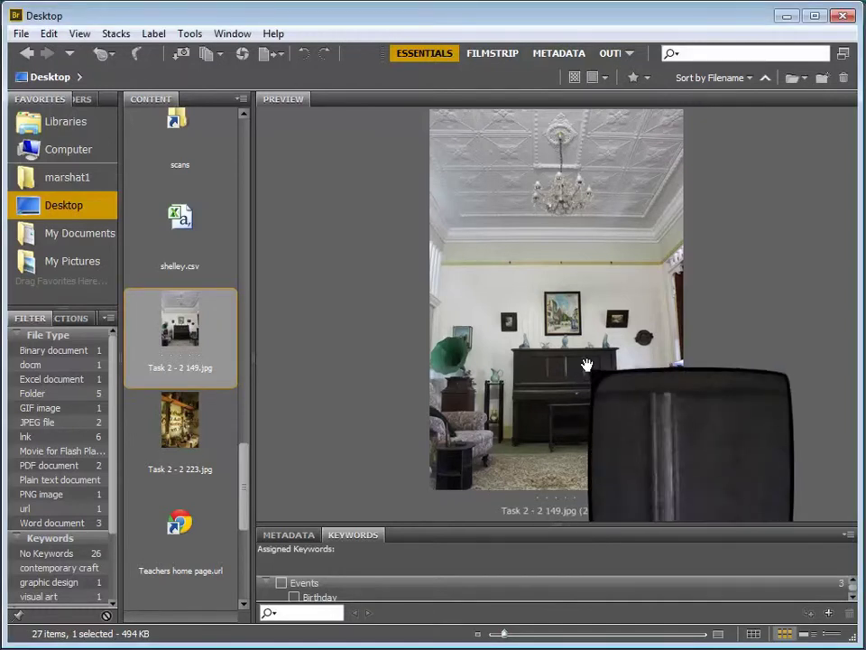
{"action": "left_click", "coordinate": [587, 364]}
{"action": "left_click", "coordinate": [588, 364]}
{"action": "left_click_drag", "start_coordinate": [692, 434], "coordinate": [654, 431]}
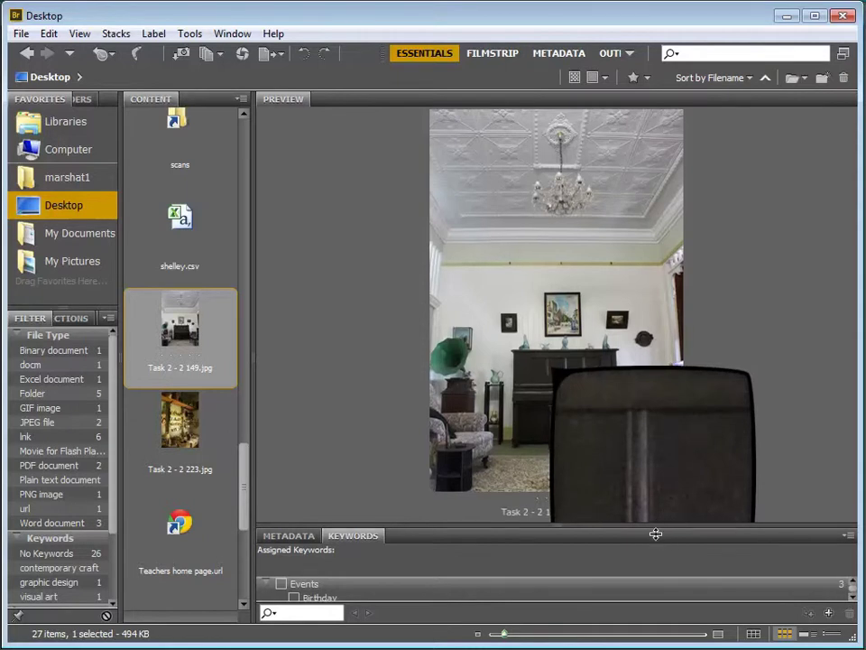
Enlarge the preview pane, then inspect the piano, lower-left room and wall before closing the loupe
{"action": "left_click_drag", "start_coordinate": [658, 532], "coordinate": [653, 596]}
{"action": "left_click_drag", "start_coordinate": [694, 488], "coordinate": [676, 494]}
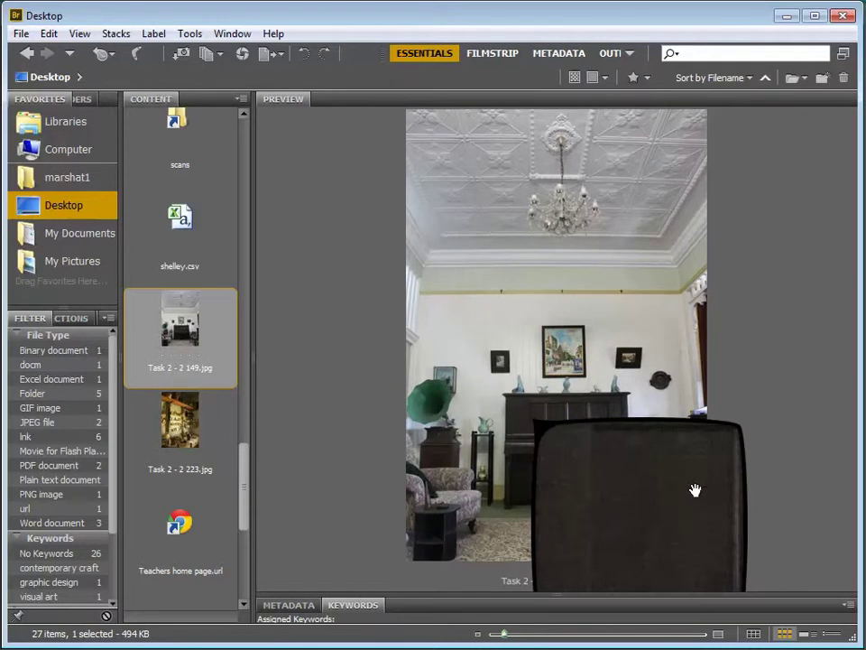
{"action": "left_click_drag", "start_coordinate": [636, 499], "coordinate": [633, 464]}
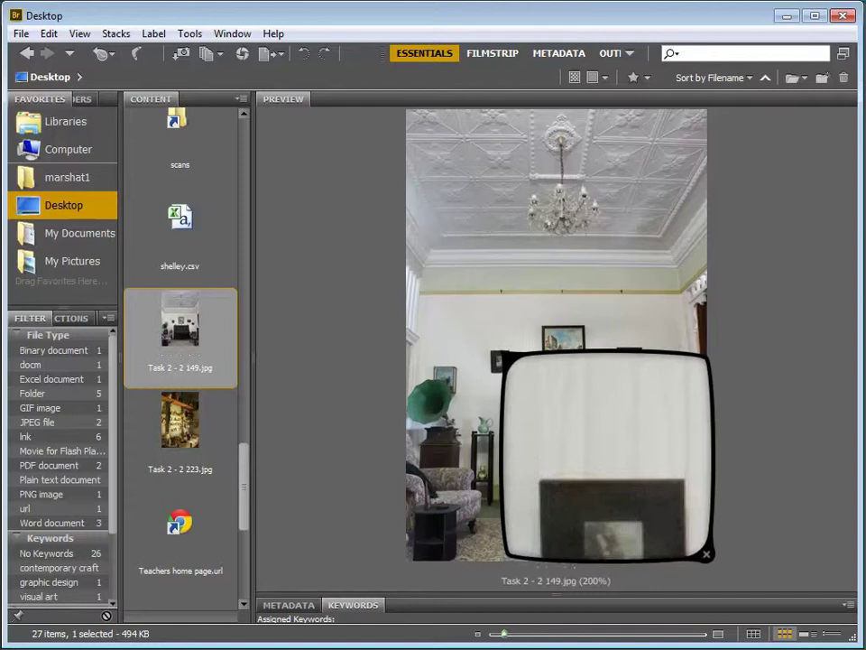
{"action": "left_click_drag", "start_coordinate": [707, 554], "coordinate": [742, 500]}
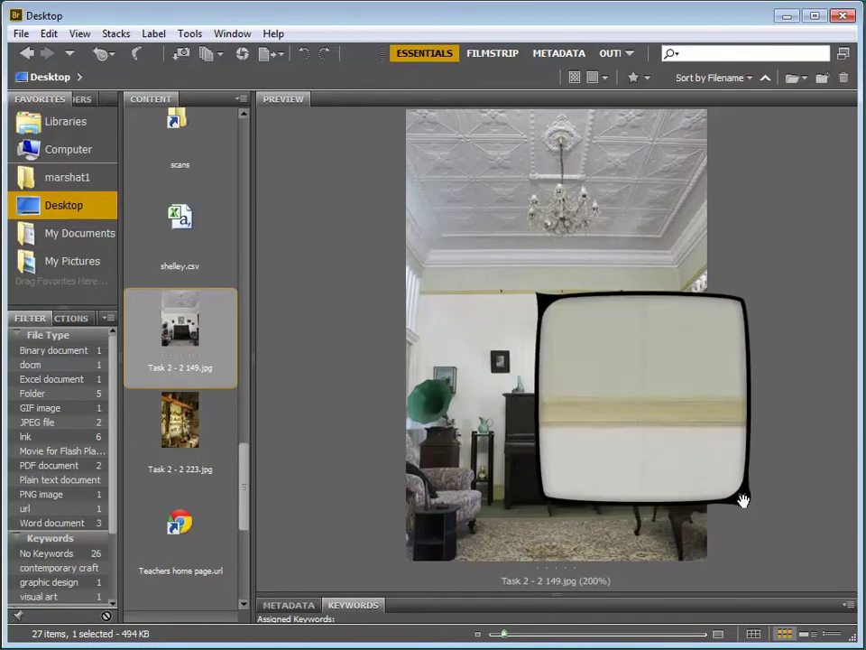
{"action": "left_click", "coordinate": [742, 500]}
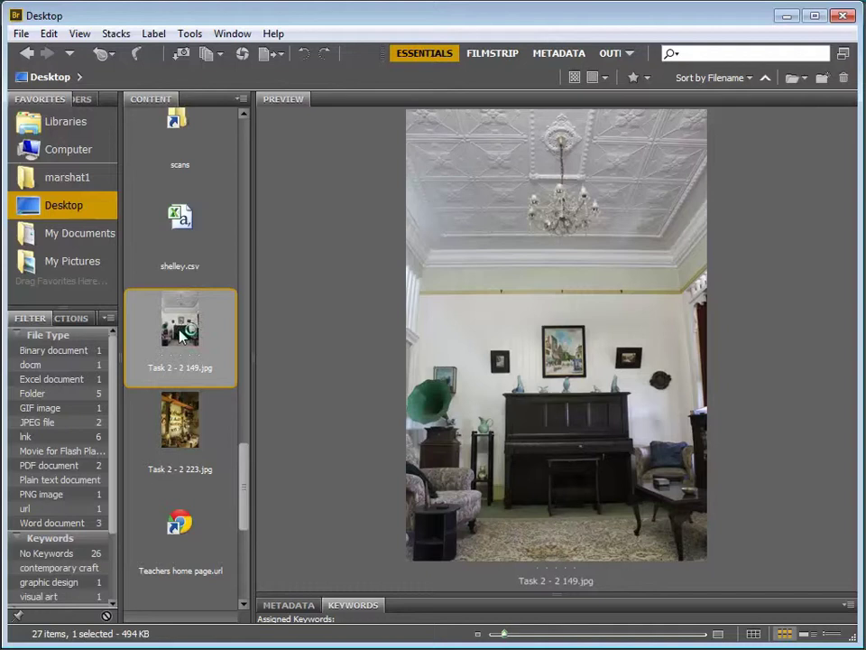
{"action": "double_click", "coordinate": [180, 334]}
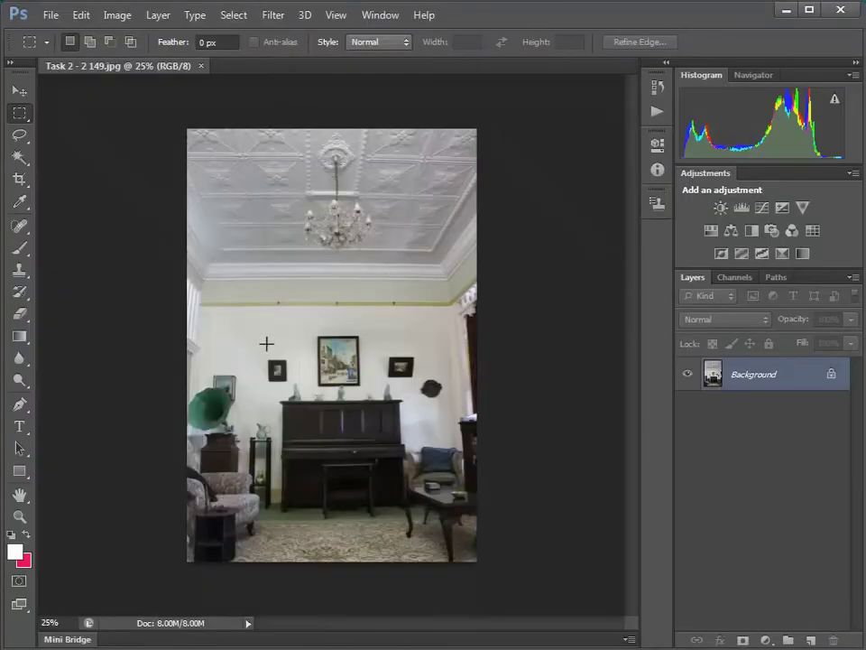
{"action": "left_click", "coordinate": [200, 67]}
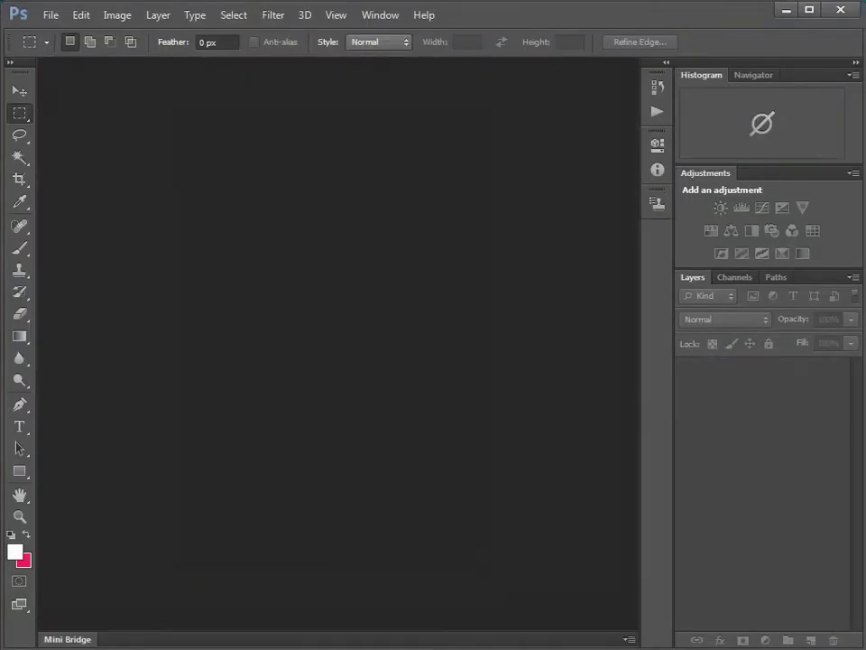
{"action": "left_click", "coordinate": [786, 10]}
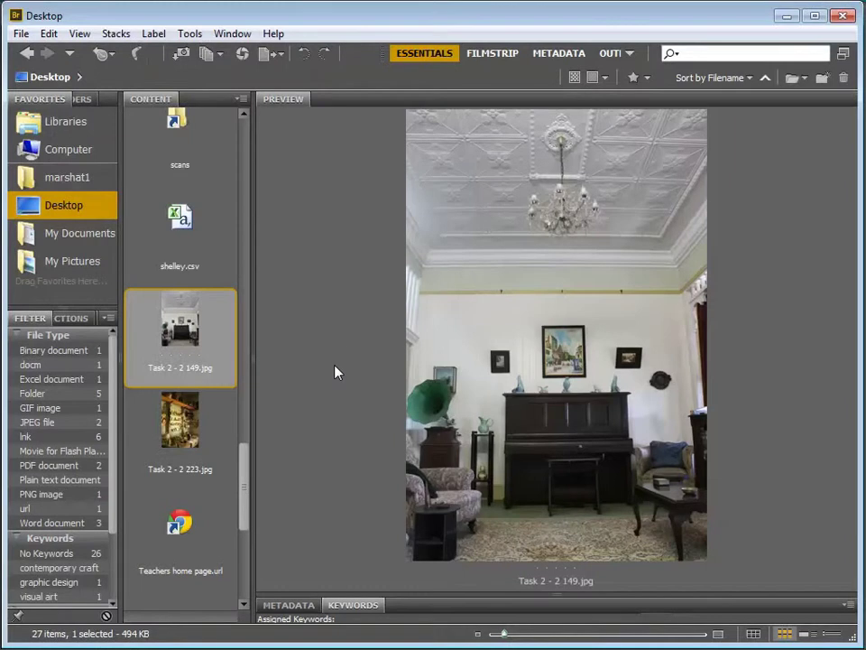
Open the photo in Camera Raw, set Temperature to +5, and zoom the piano to 400% then 300%
{"action": "left_click", "coordinate": [246, 55]}
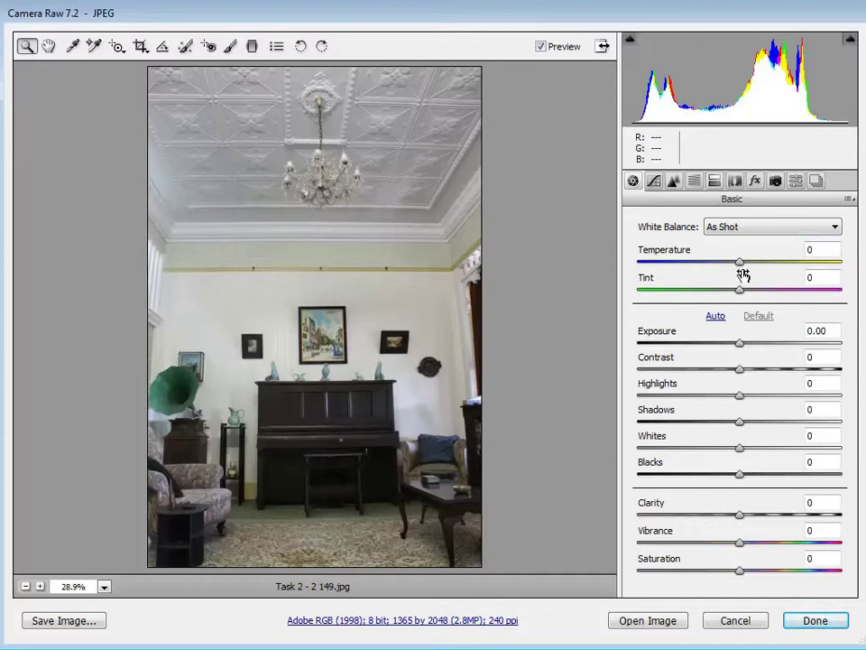
{"action": "mouse_move", "coordinate": [741, 267]}
{"action": "left_mouse_down"}
{"action": "mouse_move", "coordinate": [719, 275]}
{"action": "mouse_move", "coordinate": [782, 270]}
{"action": "mouse_move", "coordinate": [748, 269]}
{"action": "left_mouse_up"}
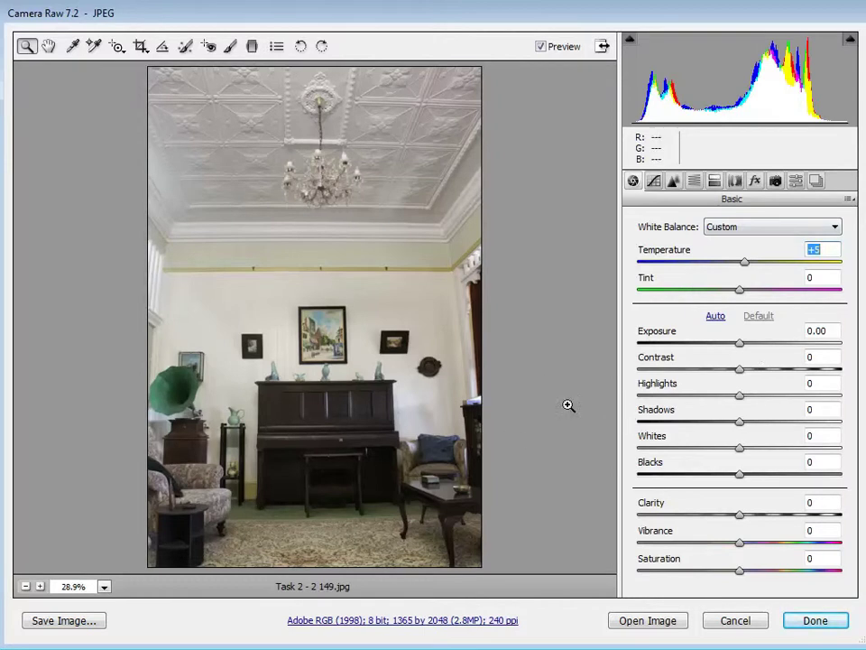
{"action": "left_click", "coordinate": [345, 392]}
{"action": "left_click", "coordinate": [354, 370]}
{"action": "left_click", "coordinate": [351, 340]}
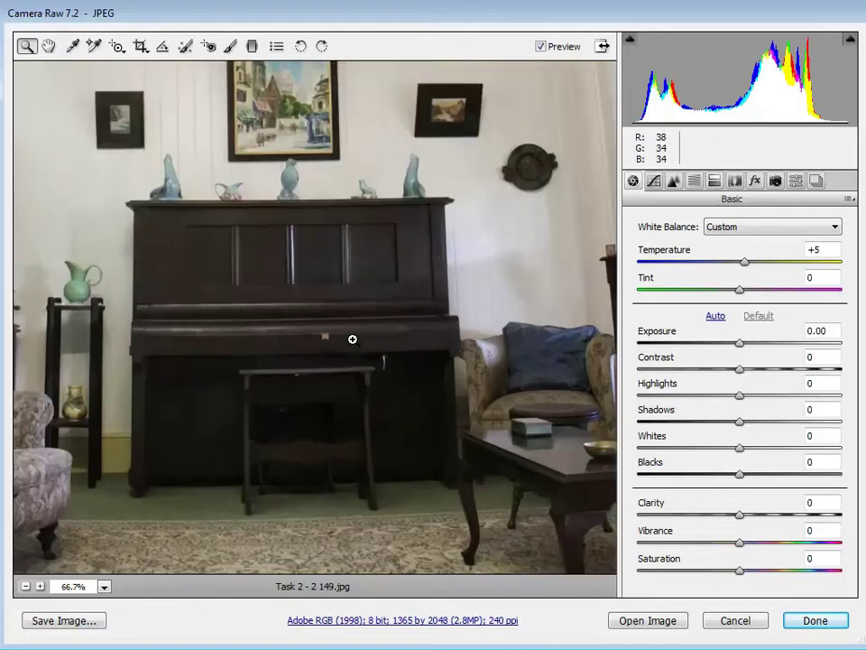
{"action": "left_click", "coordinate": [274, 349]}
{"action": "left_click", "coordinate": [280, 361]}
{"action": "left_click", "coordinate": [279, 361]}
{"action": "left_click", "coordinate": [280, 361]}
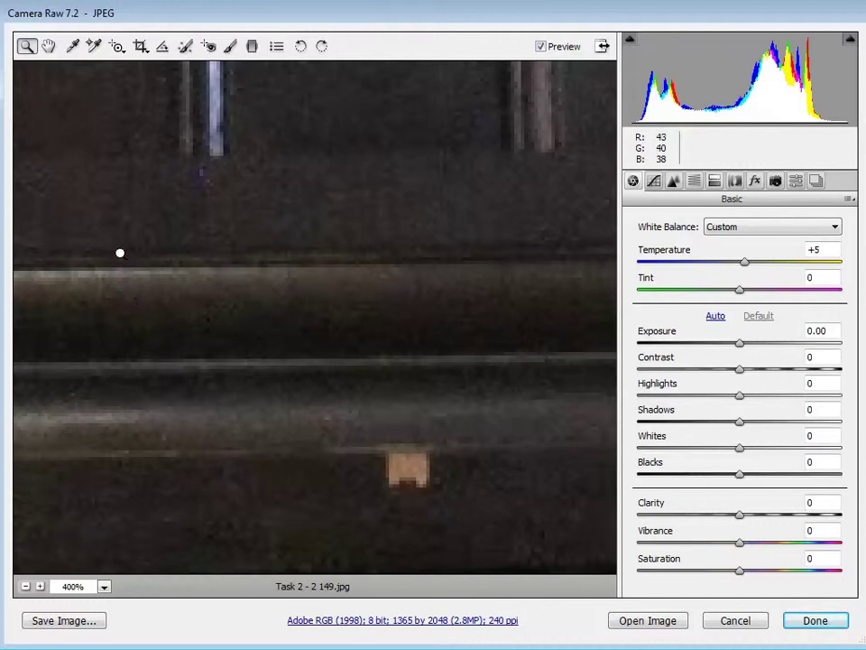
{"action": "left_click", "coordinate": [259, 259], "text": "alt"}
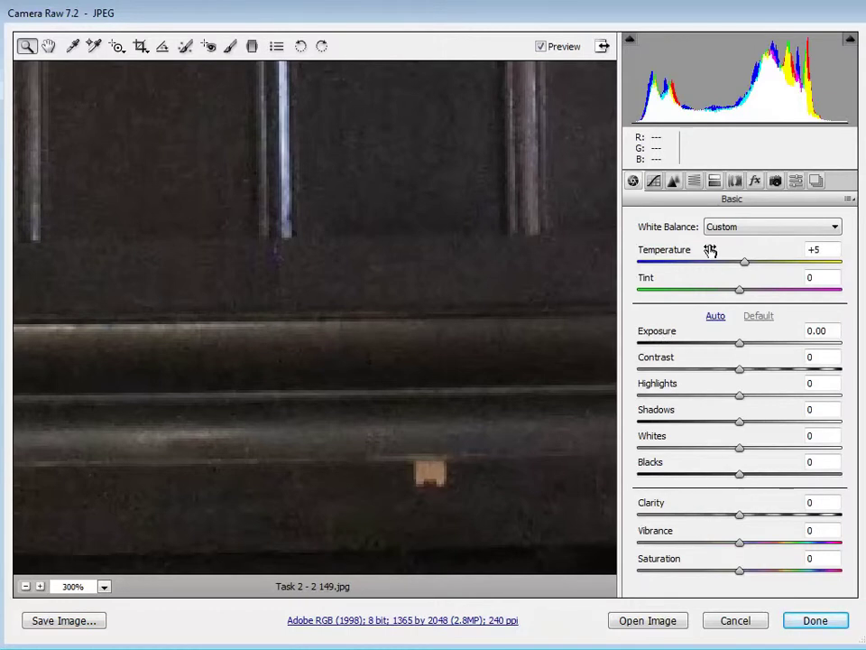
Show the Point tone curve, leaving it straight with an anchor at Input 105 / Output 105
{"action": "left_click", "coordinate": [654, 181]}
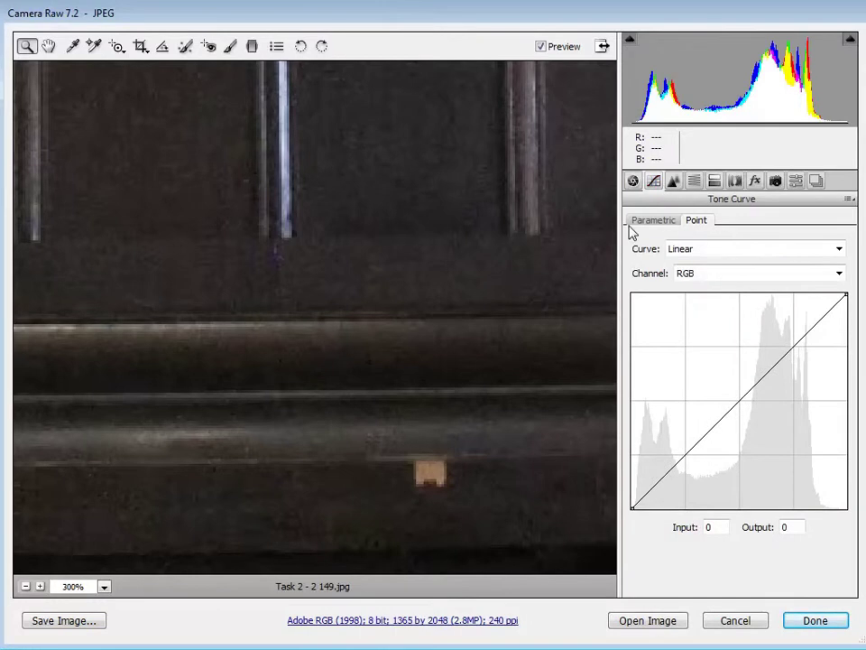
{"action": "left_click", "coordinate": [852, 200]}
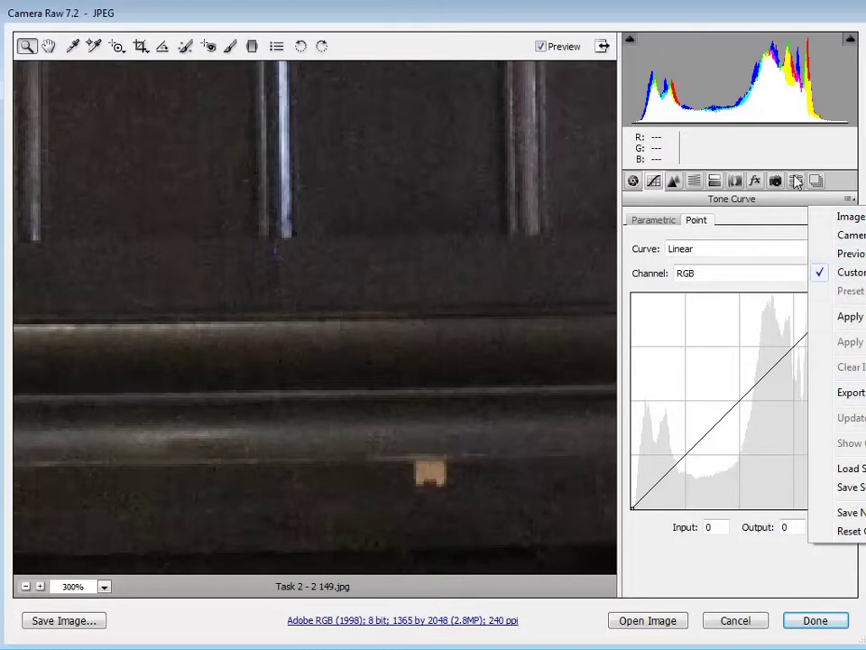
{"action": "left_click", "coordinate": [747, 153]}
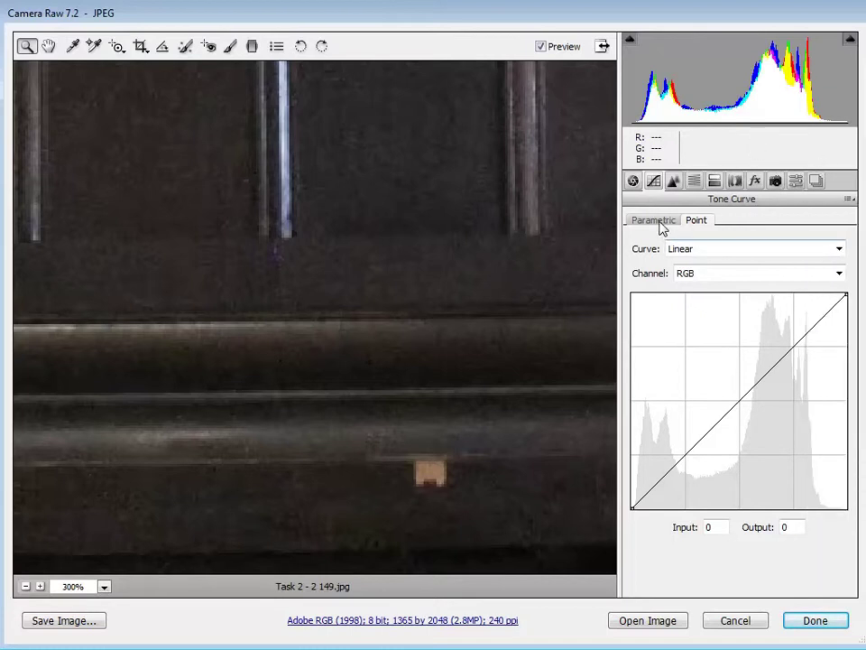
{"action": "mouse_move", "coordinate": [713, 427]}
{"action": "left_mouse_down"}
{"action": "mouse_move", "coordinate": [741, 459]}
{"action": "mouse_move", "coordinate": [721, 419]}
{"action": "left_mouse_up"}
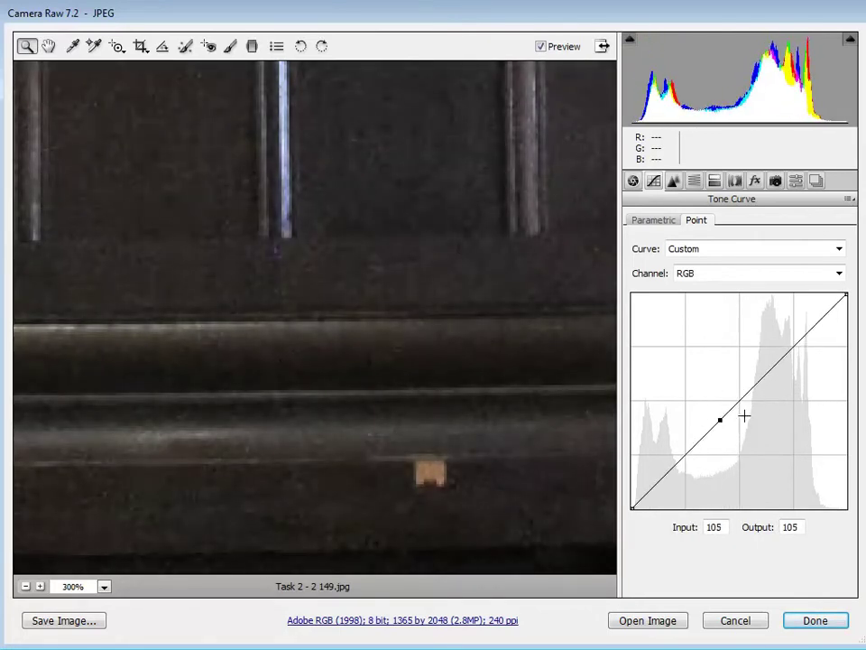
Raise Detail Luminance noise reduction to 35, checking the vases and picture above the piano at 200%
{"action": "left_click", "coordinate": [674, 183]}
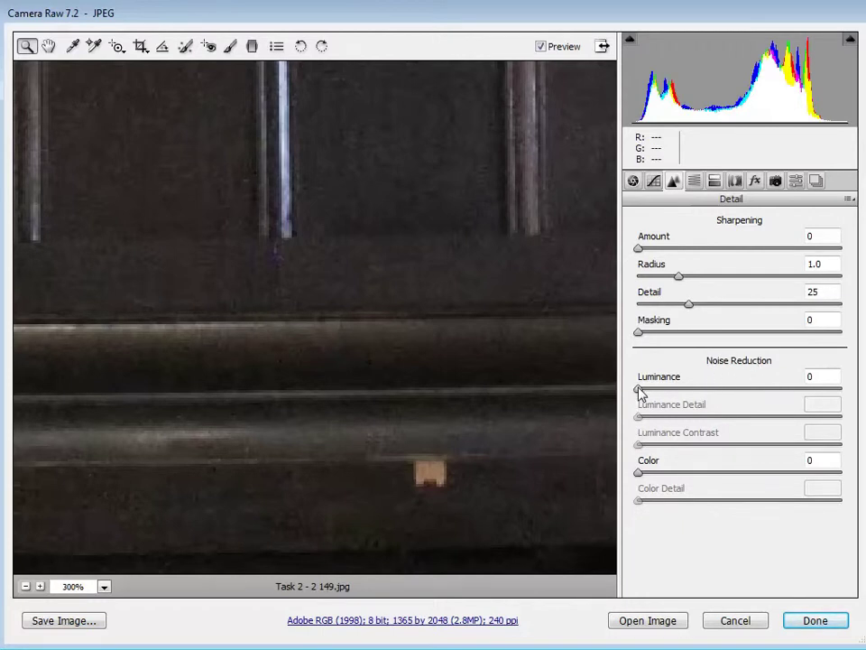
{"action": "left_click_drag", "start_coordinate": [639, 390], "coordinate": [694, 407]}
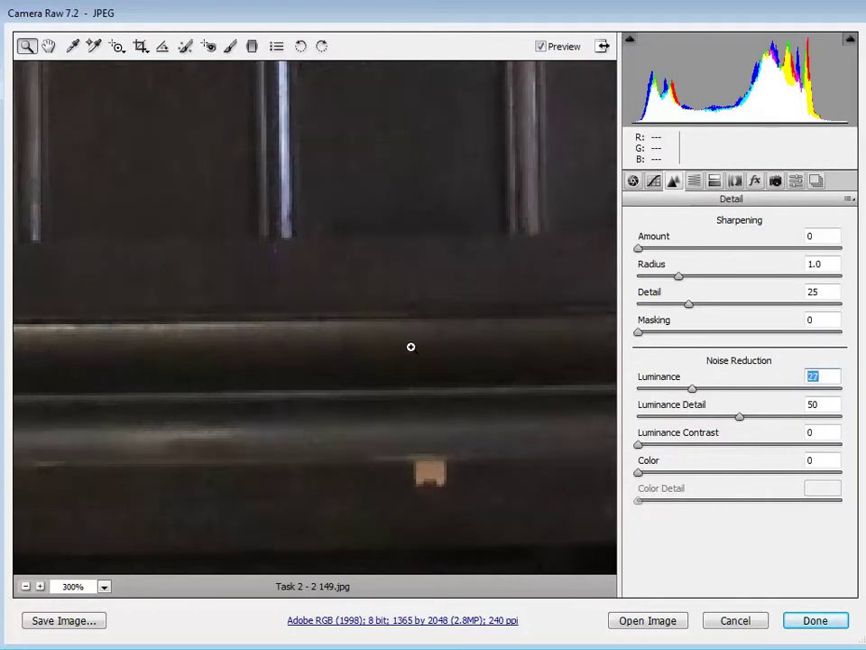
{"action": "left_click", "coordinate": [382, 269], "text": "alt"}
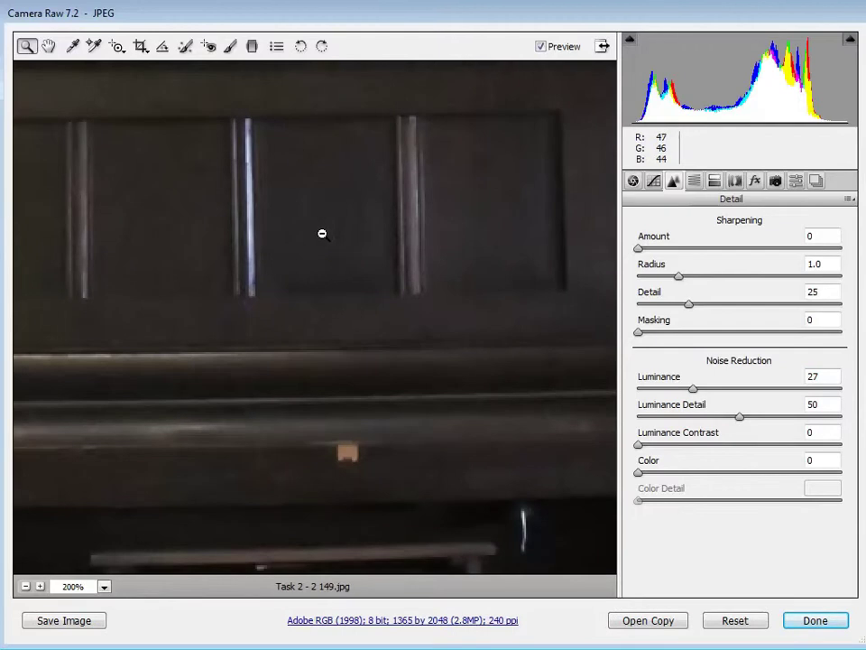
{"action": "left_click_drag", "start_coordinate": [302, 172], "coordinate": [400, 288]}
{"action": "mouse_move", "coordinate": [242, 315]}
{"action": "left_mouse_down"}
{"action": "mouse_move", "coordinate": [382, 349]}
{"action": "mouse_move", "coordinate": [433, 304]}
{"action": "mouse_move", "coordinate": [311, 360]}
{"action": "mouse_move", "coordinate": [313, 443]}
{"action": "mouse_move", "coordinate": [329, 371]}
{"action": "mouse_move", "coordinate": [318, 347]}
{"action": "mouse_move", "coordinate": [312, 358]}
{"action": "left_mouse_up"}
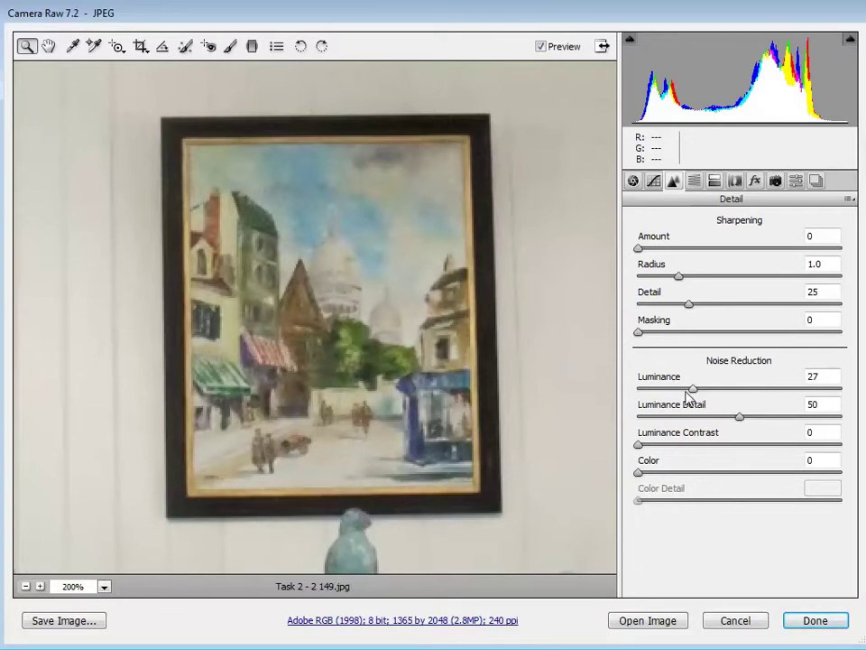
{"action": "left_click_drag", "start_coordinate": [692, 389], "coordinate": [709, 400]}
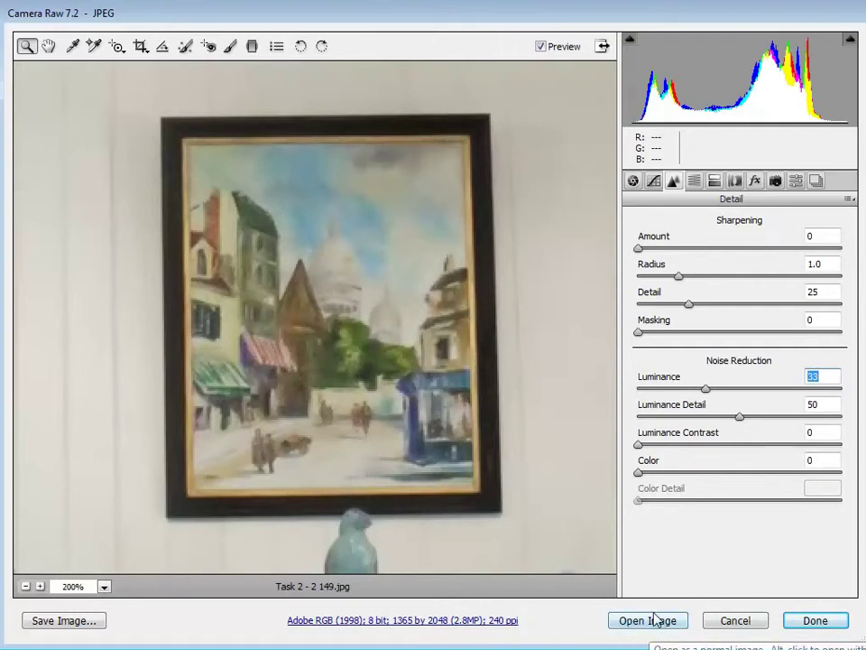
Open the processed photo in Photoshop, zoom closely into the piano panels, then return to 100%
{"action": "left_click", "coordinate": [647, 623]}
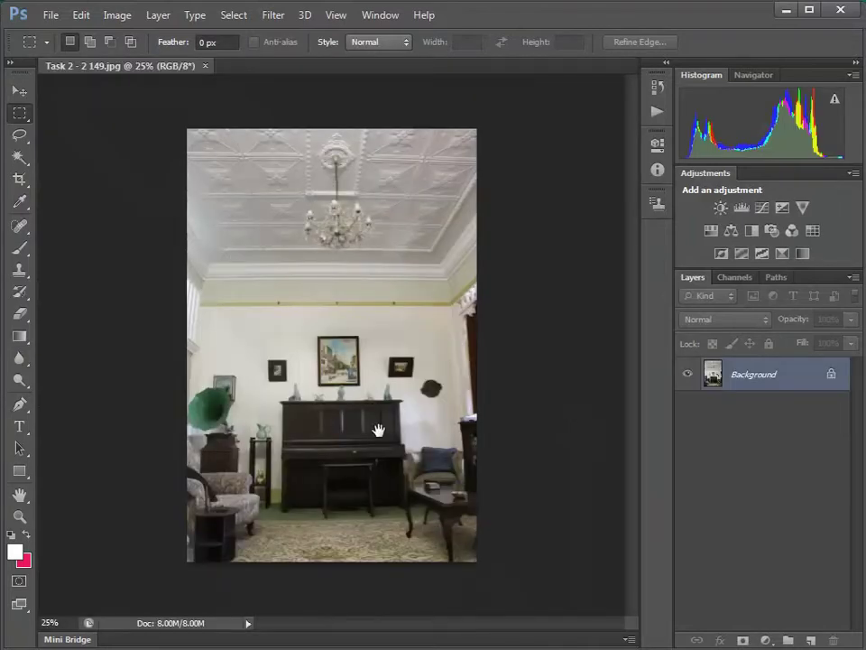
{"action": "left_click", "coordinate": [348, 452], "text": "ctrl"}
{"action": "left_click", "coordinate": [348, 442], "text": "ctrl"}
{"action": "left_click", "coordinate": [341, 420], "text": "ctrl"}
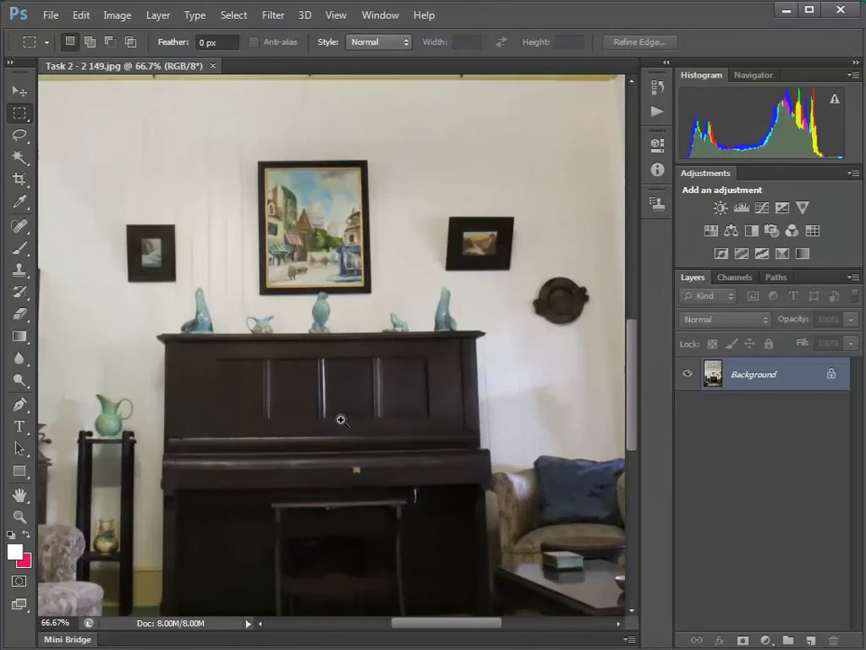
{"action": "left_click", "coordinate": [336, 421], "text": "ctrl"}
{"action": "left_click", "coordinate": [336, 423], "text": "ctrl"}
{"action": "left_click", "coordinate": [361, 377], "text": "ctrl"}
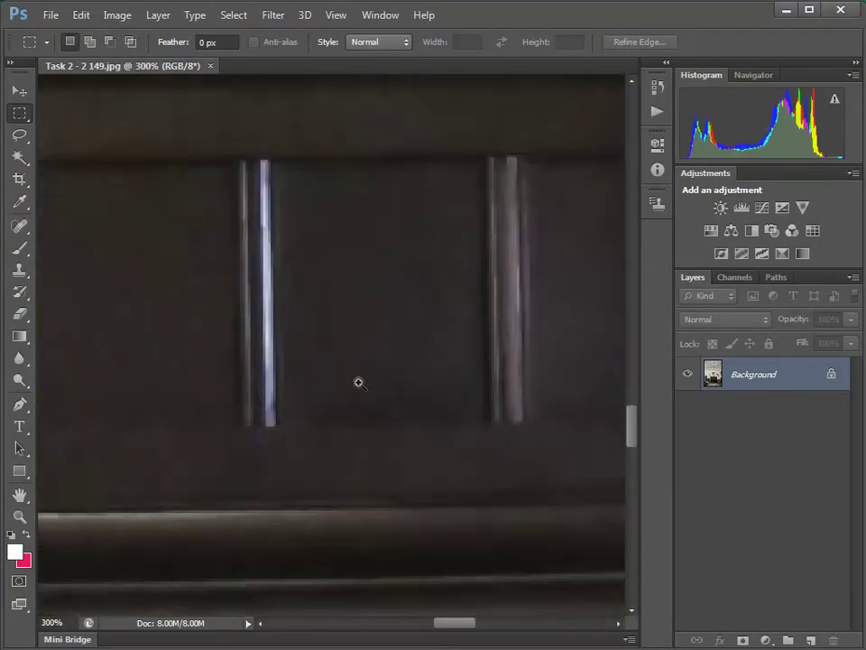
{"action": "left_click", "coordinate": [315, 376], "text": "ctrl+alt"}
{"action": "left_click", "coordinate": [315, 374], "text": "ctrl+alt"}
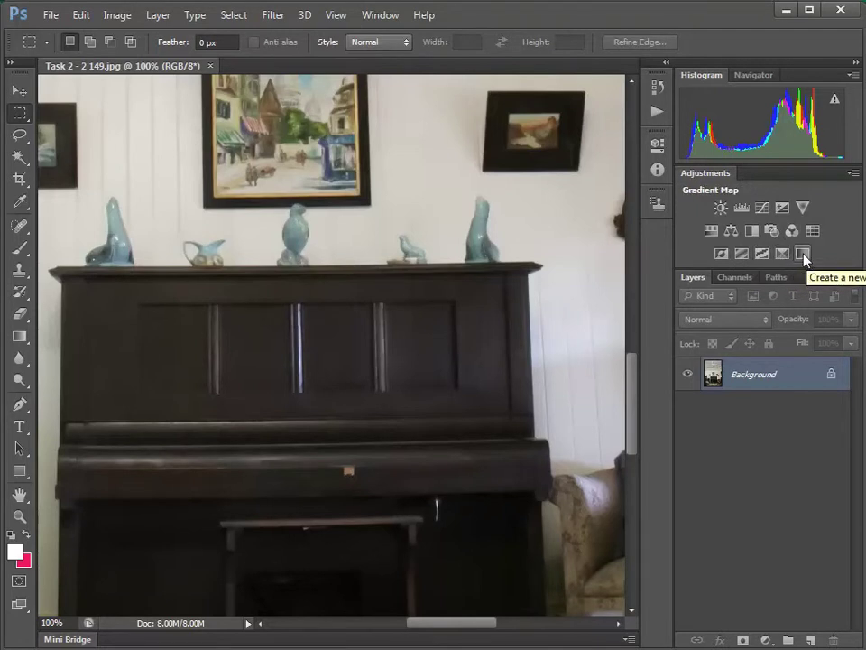
Apply Unsharp Mask to the photo at Amount 50%, Radius 1.0 pixels, Threshold 0
{"action": "left_click", "coordinate": [280, 20]}
{"action": "mouse_move", "coordinate": [296, 269]}
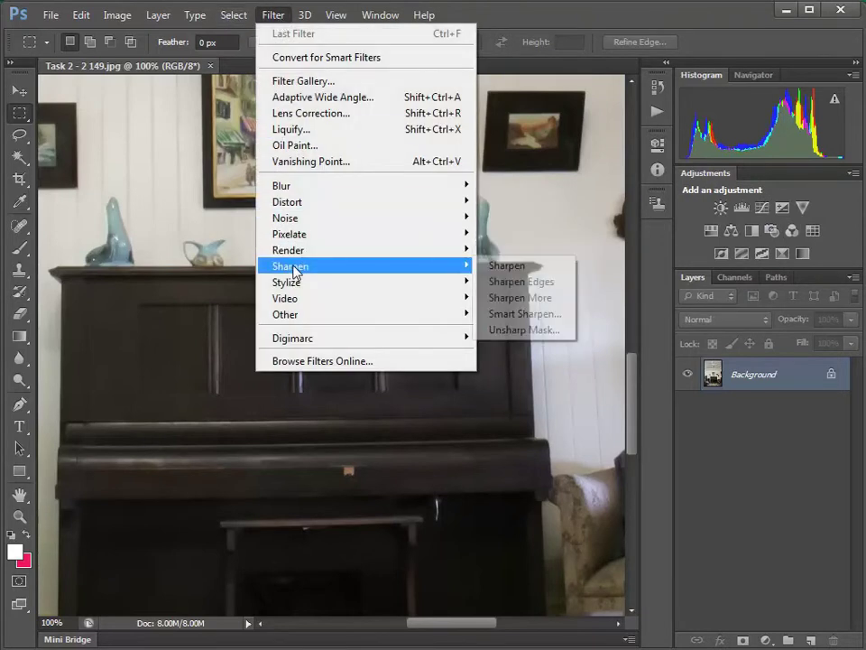
{"action": "left_click", "coordinate": [540, 331]}
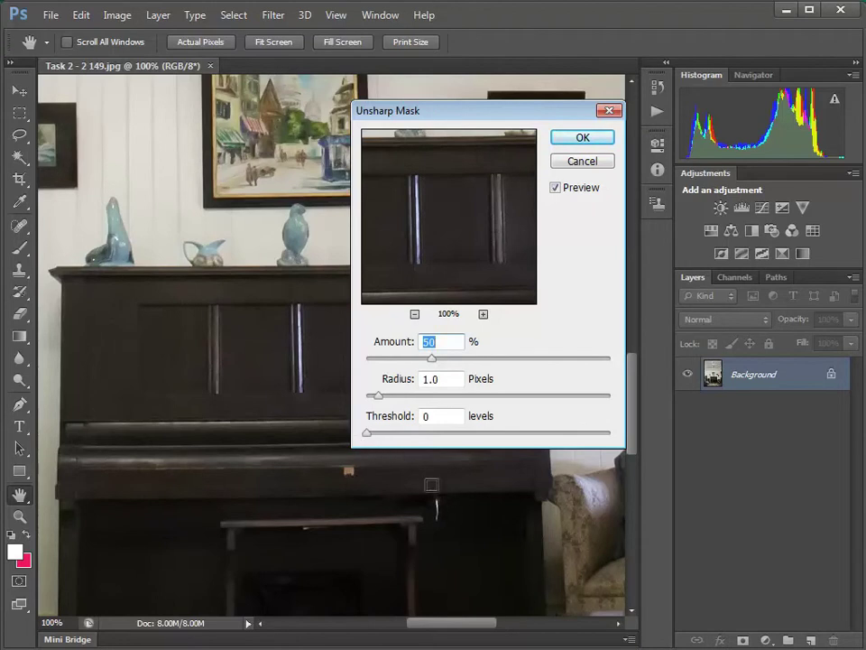
{"action": "left_click", "coordinate": [582, 138]}
{"action": "key", "text": "m"}
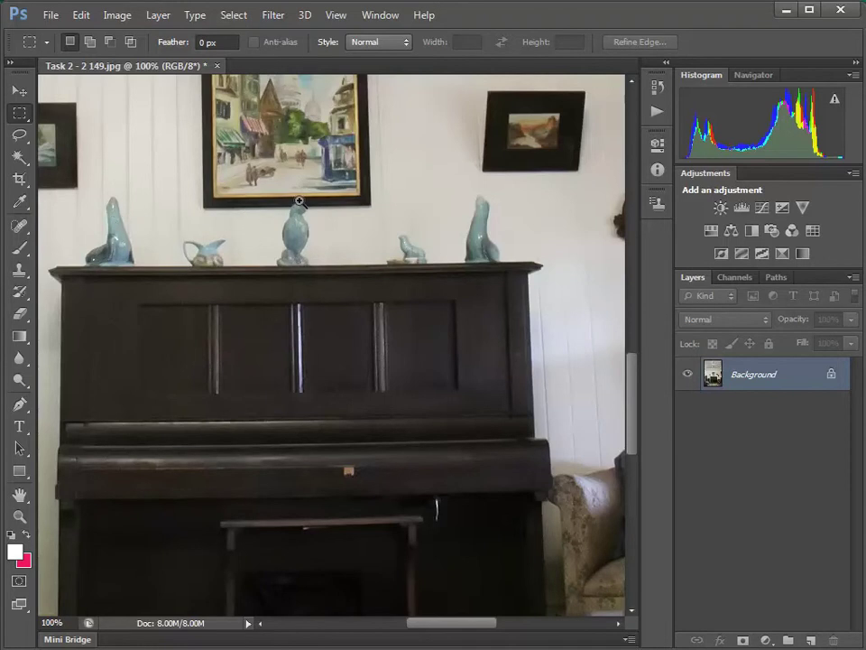
Zoom in on the bird figurine and preview Unsharp Mask at Amount 133%, Radius 2.5 pixels
{"action": "left_click_drag", "start_coordinate": [272, 219], "coordinate": [408, 260]}
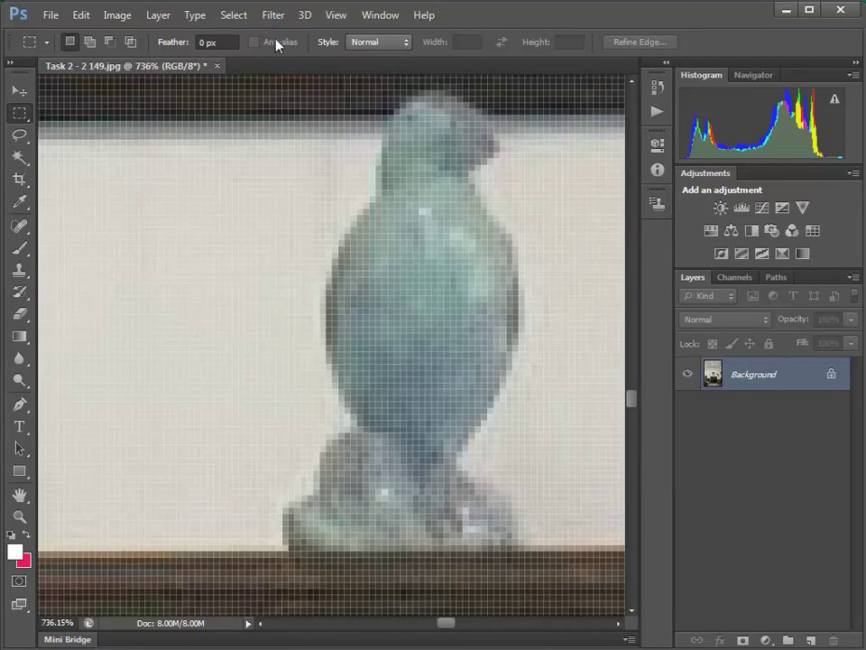
{"action": "left_click", "coordinate": [273, 15]}
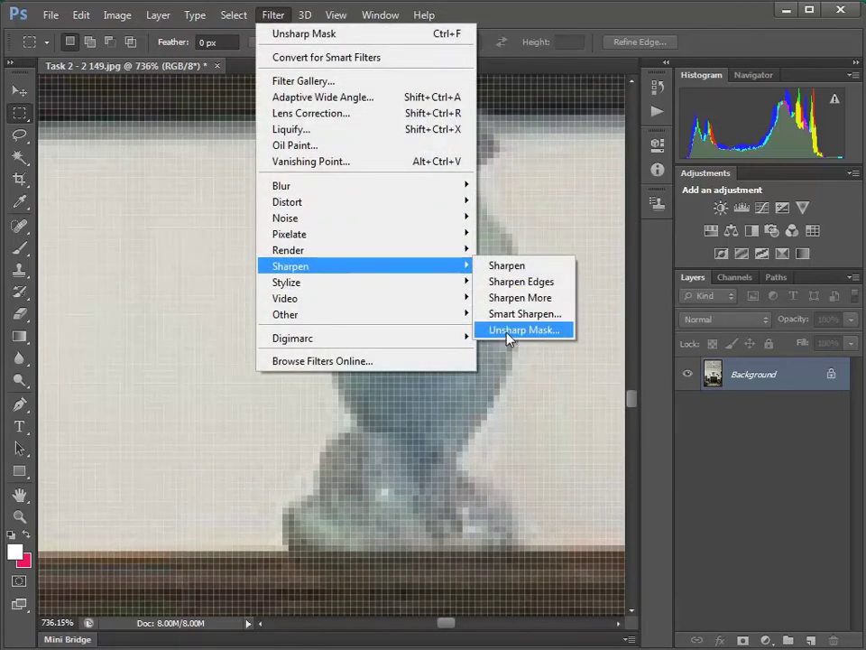
{"action": "left_click", "coordinate": [508, 331]}
{"action": "left_click_drag", "start_coordinate": [493, 116], "coordinate": [650, 189]}
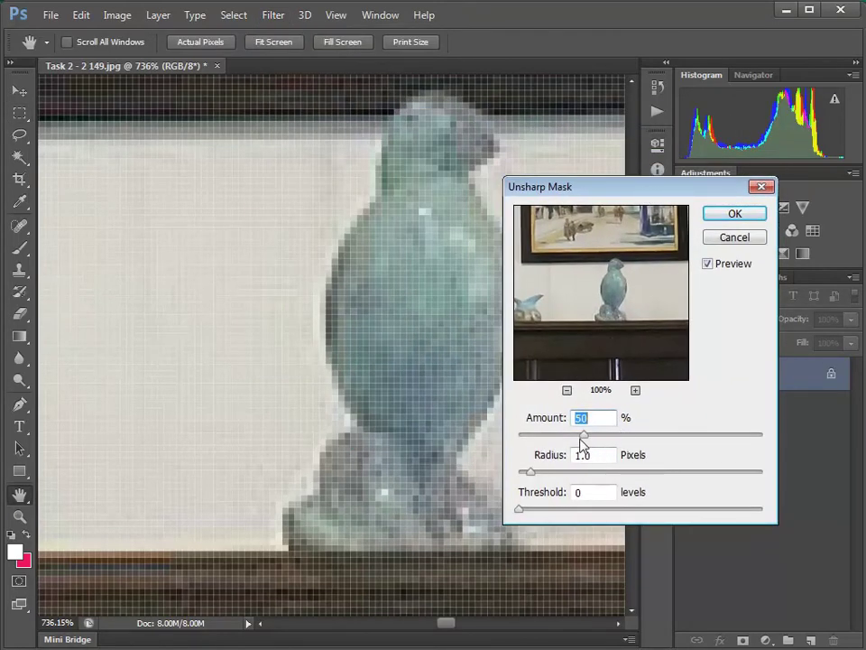
{"action": "left_click_drag", "start_coordinate": [582, 442], "coordinate": [673, 447]}
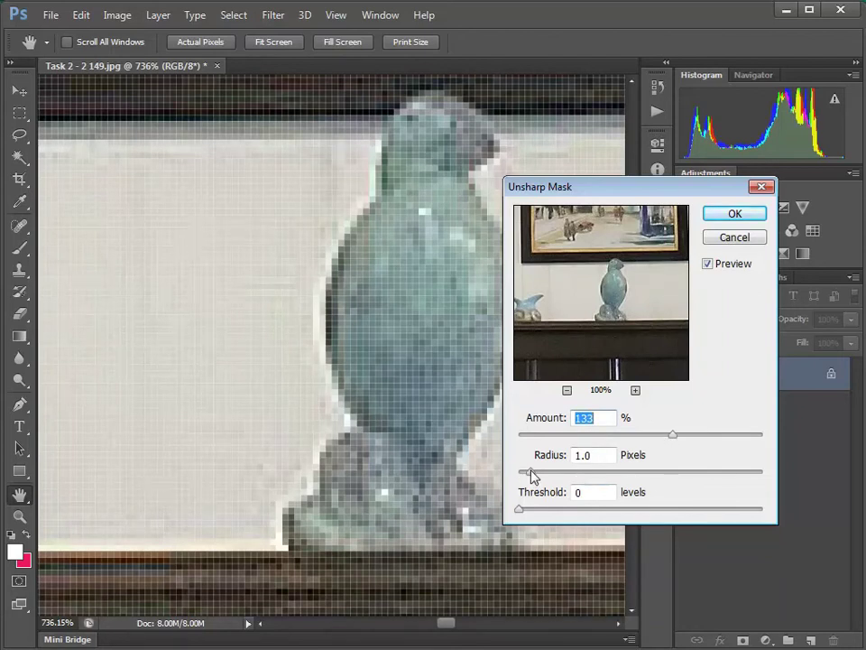
{"action": "mouse_move", "coordinate": [546, 475]}
{"action": "left_mouse_down"}
{"action": "mouse_move", "coordinate": [566, 477]}
{"action": "mouse_move", "coordinate": [546, 478]}
{"action": "left_mouse_up"}
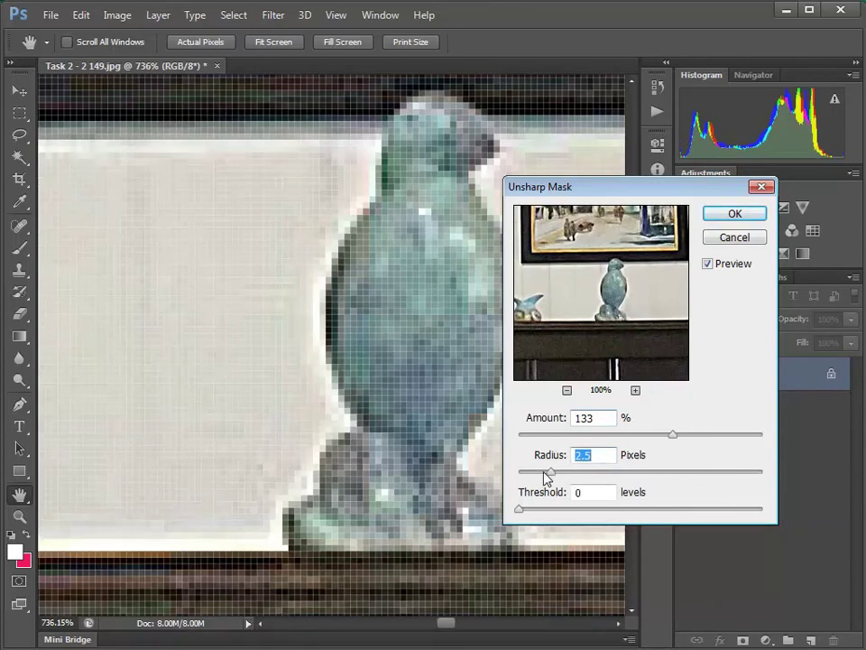